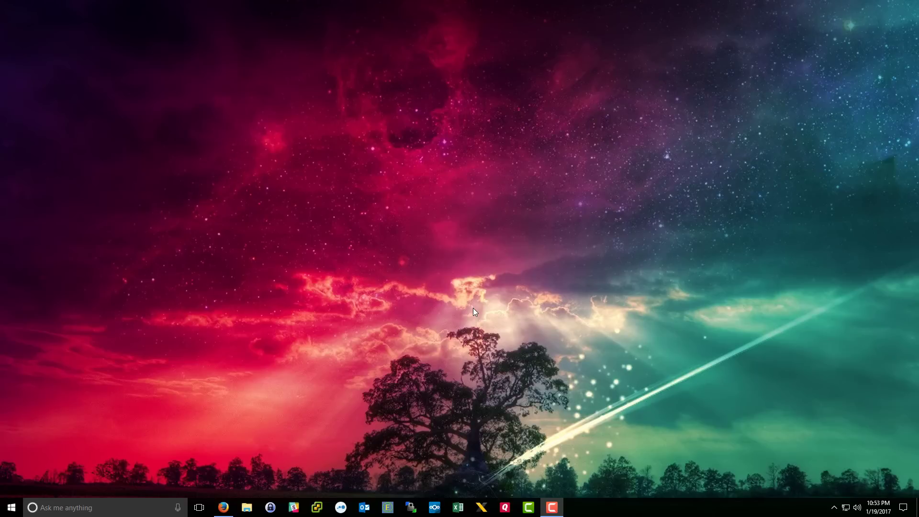
- Restore Firefox and scroll the LinkedIn profile to its Certifications, such as VMware and Veeam
click(223, 508)
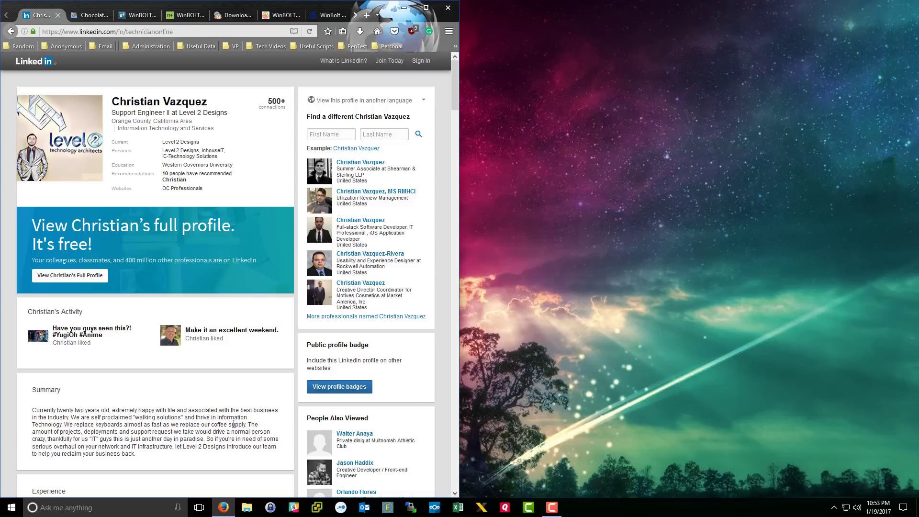
scroll(233, 423, down, 20)
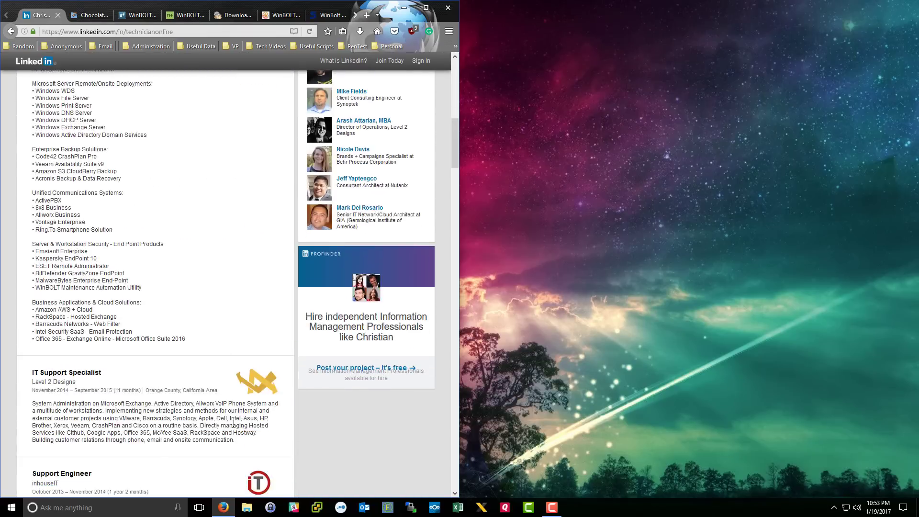
scroll(234, 427, down, 20)
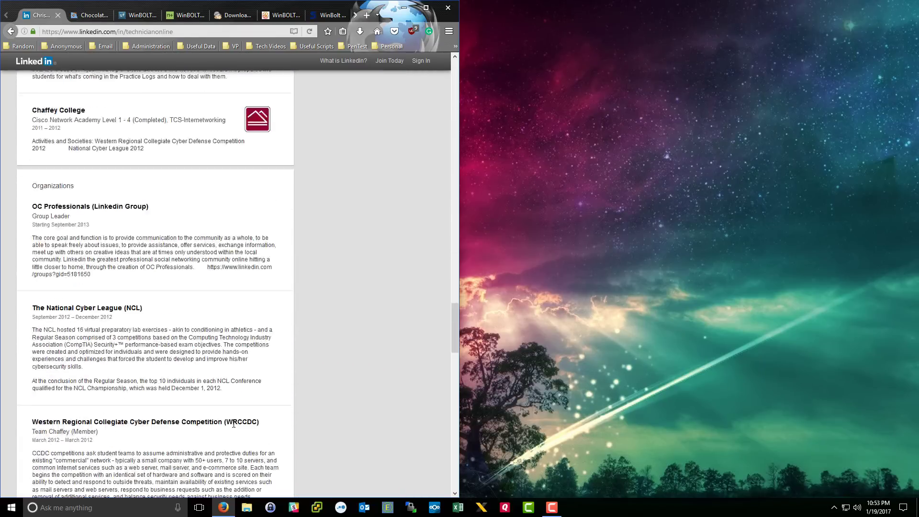
scroll(233, 426, up, 3)
scroll(235, 427, down, 1)
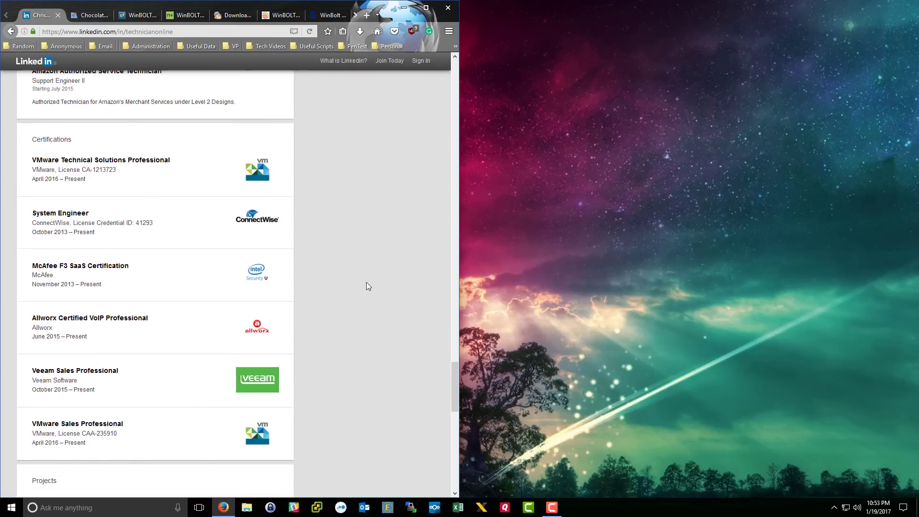
- Bring up the SourceForge WinBOLT project page at sourceforge.net/projects/winbolt/ with its WinBOLTv3.4.exe download
click(132, 16)
click(114, 180)
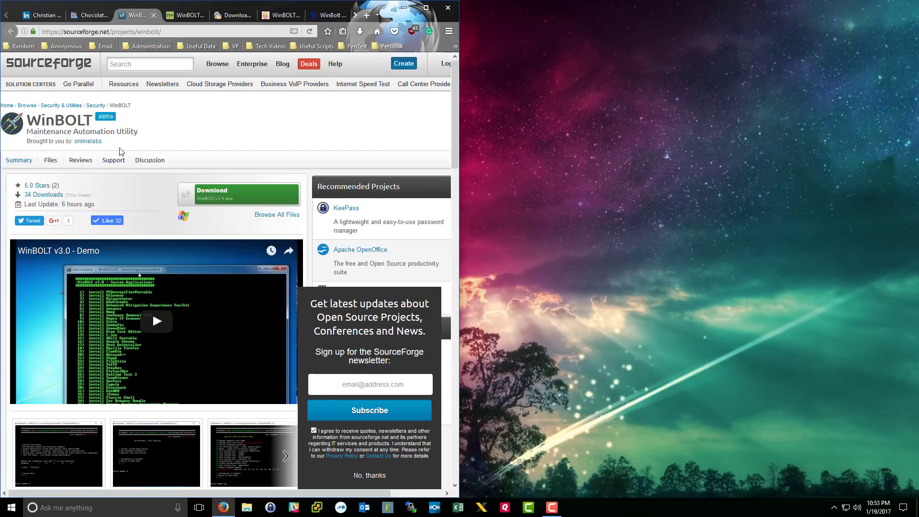
click(167, 32)
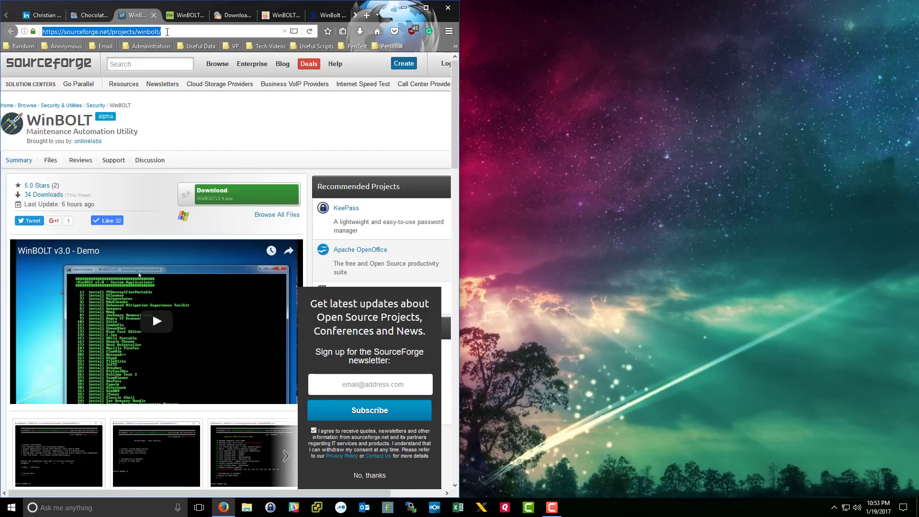
click(167, 31)
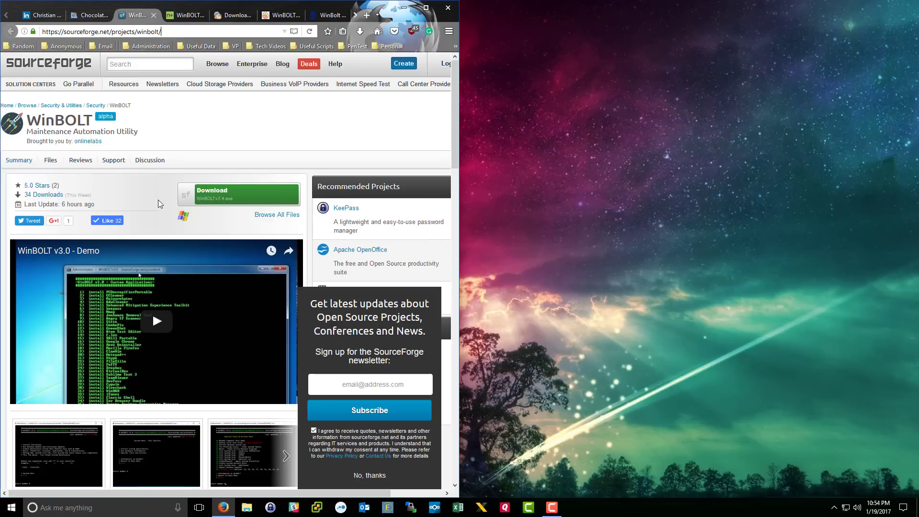
- View Chocolatey's WinBOLT 3.4 package page awaiting moderation, then move on to the NEOTEO article
click(77, 16)
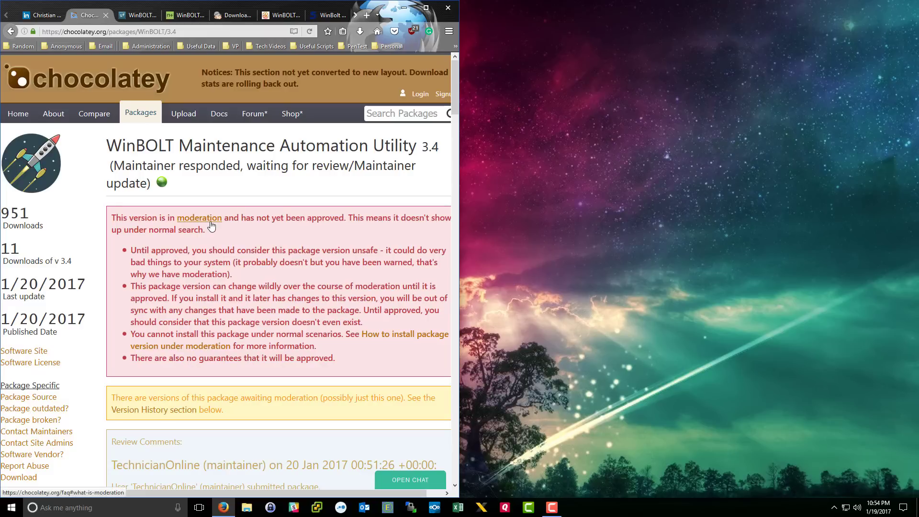
click(183, 15)
- Browse the MajorGeeks, ghacks, Softpedia and NEOTEO WinBOLT pages, then minimize Firefox
click(232, 15)
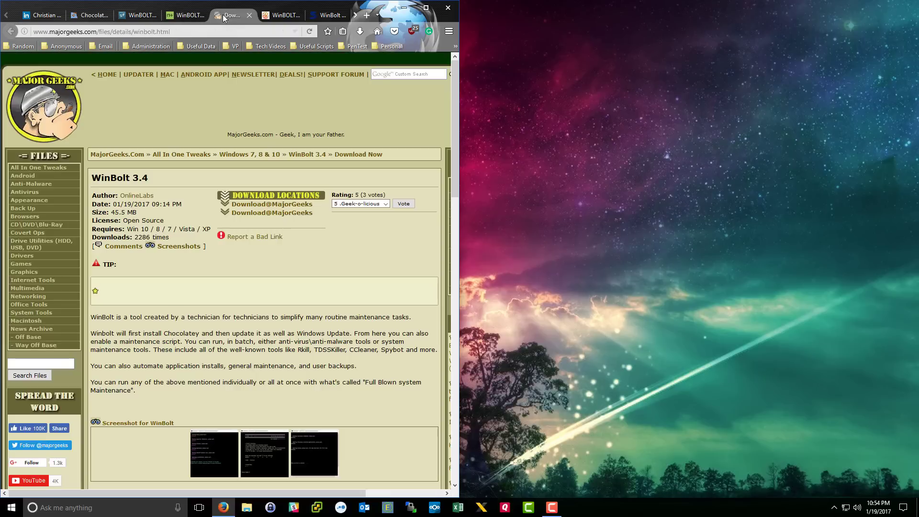
click(281, 16)
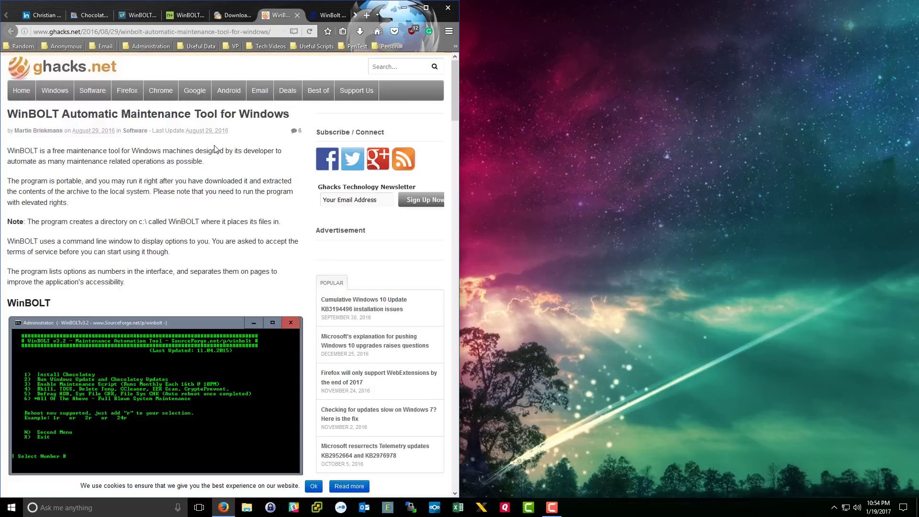
click(315, 17)
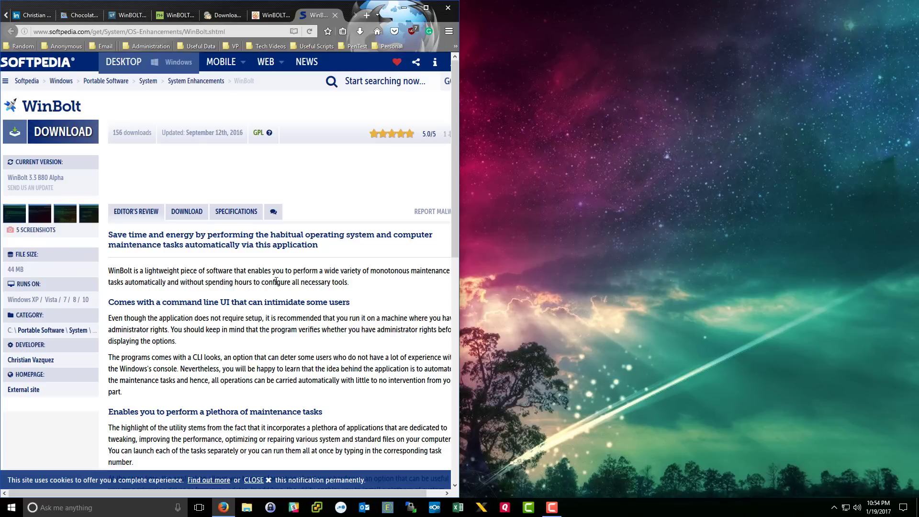
click(177, 16)
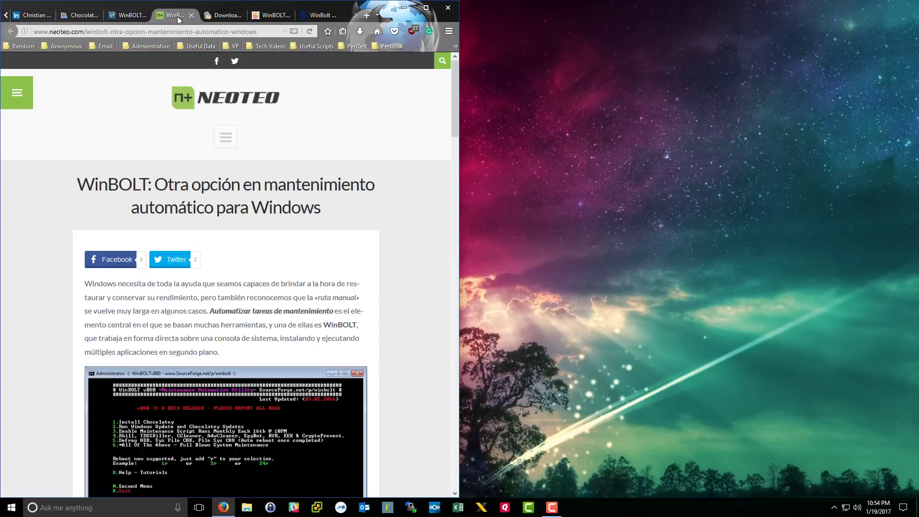
click(402, 10)
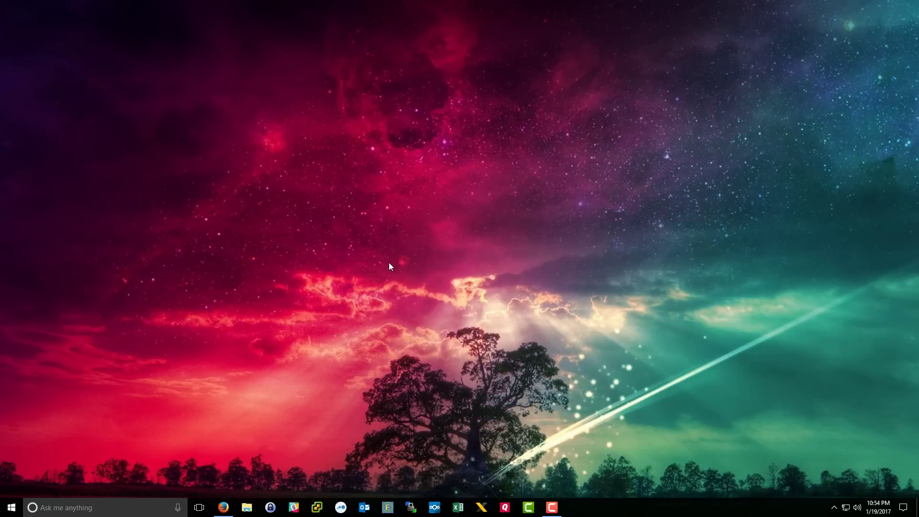
- Open an administrator Command Prompt, centre it on screen, and run winbolt
key(super)
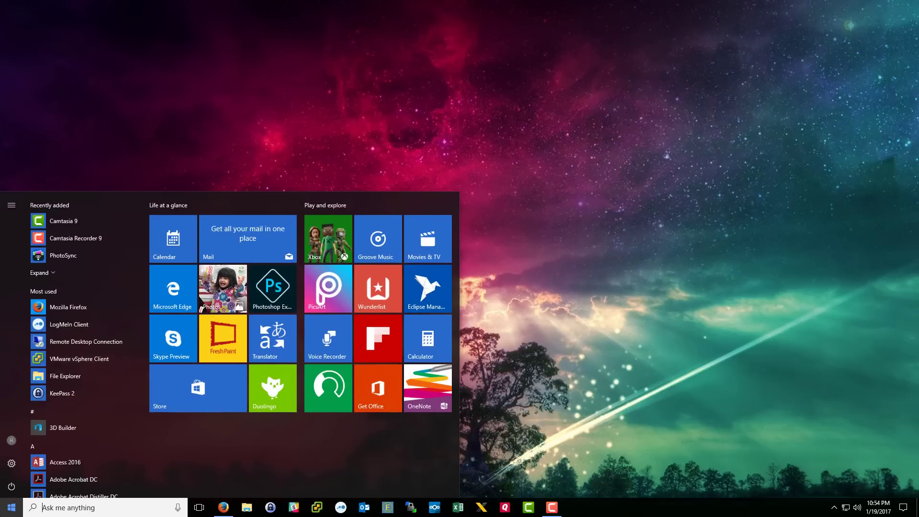
text(cmd)
key(ctrl+shift+Return)
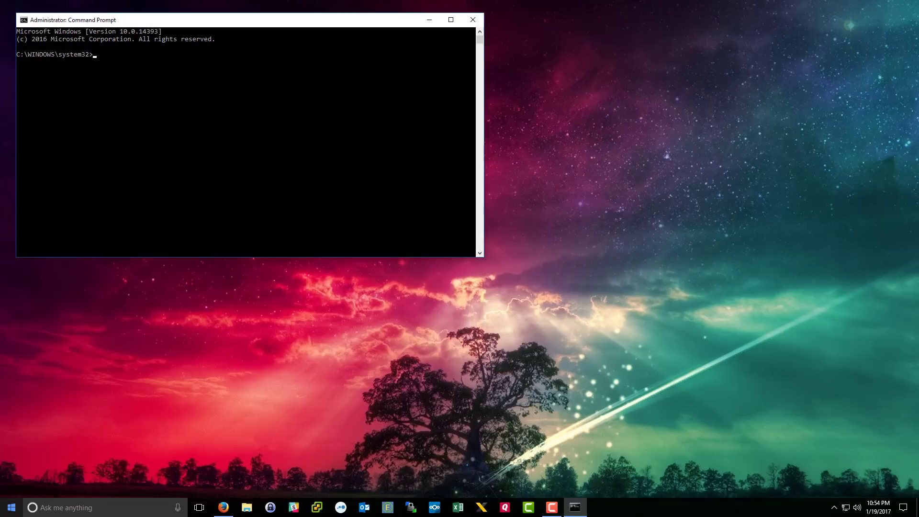
drag(191, 21, 349, 181)
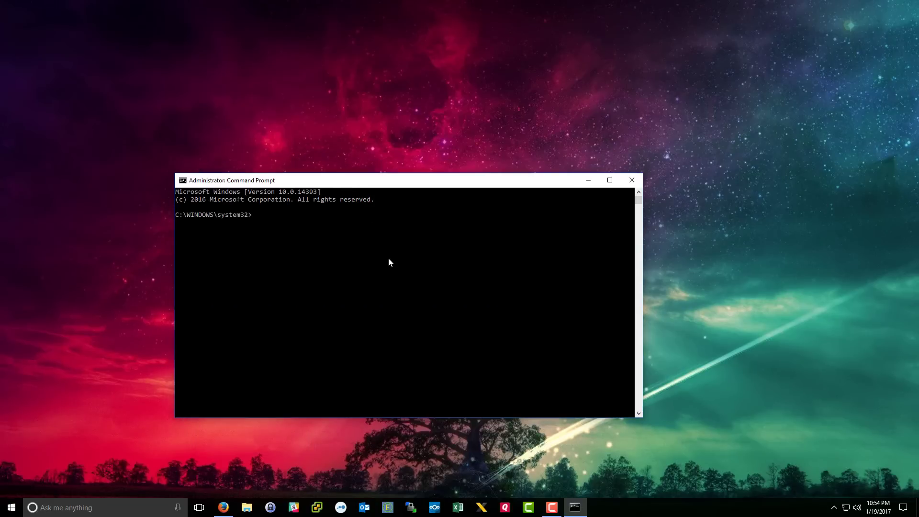
click(388, 260)
text(winbolt)
key(Return)
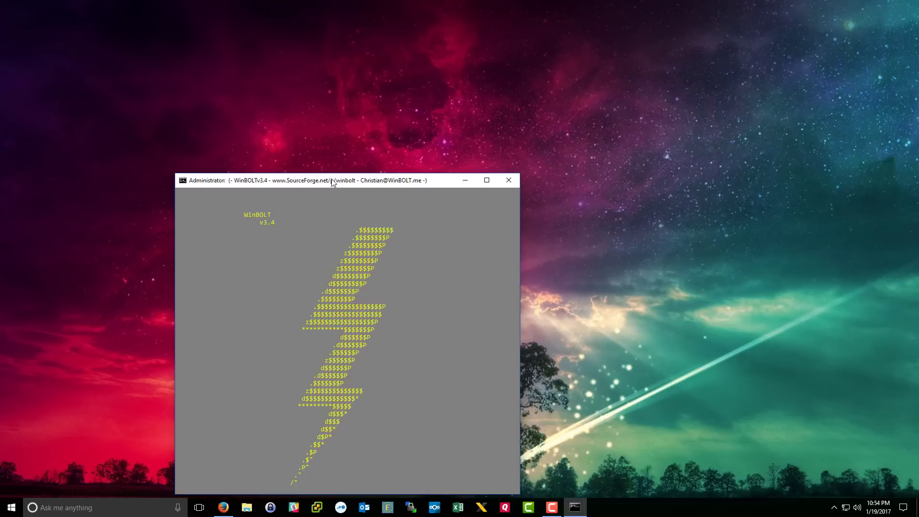
- Continue past the WinBOLT splash and accept the terms by entering yes
click(400, 196)
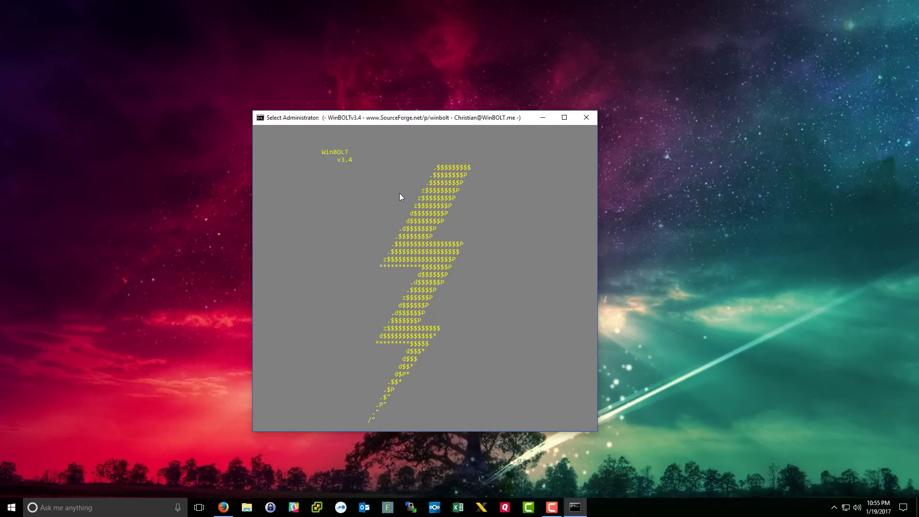
key(Escape)
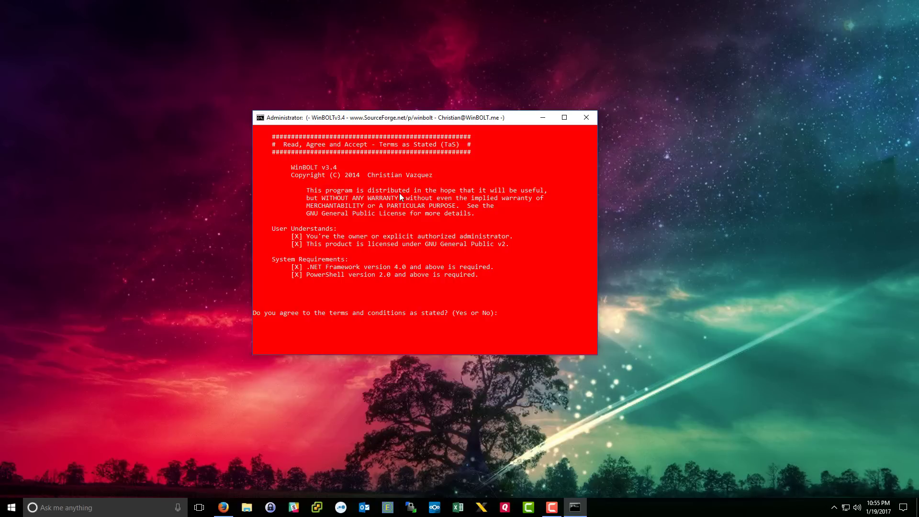
text(yes)
key(Return)
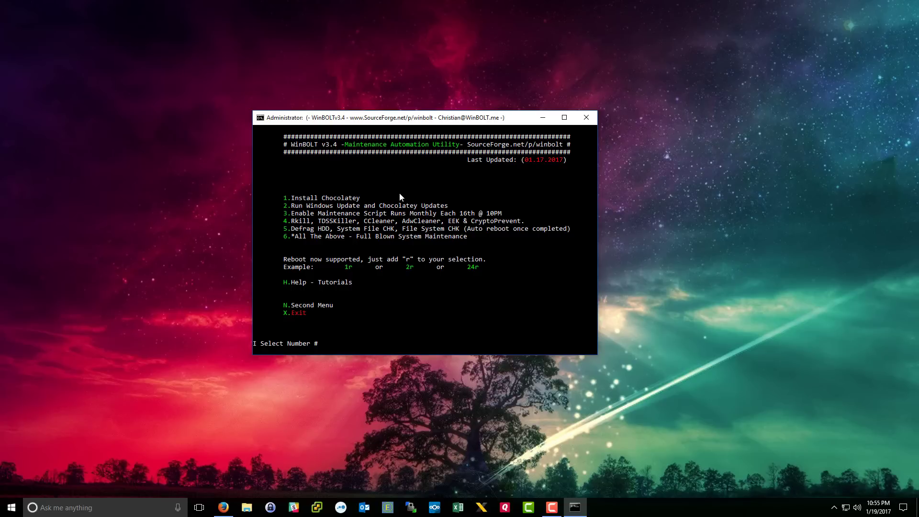
- Open File Explorer and go to the C:\WinBOLT folder
key(super+e)
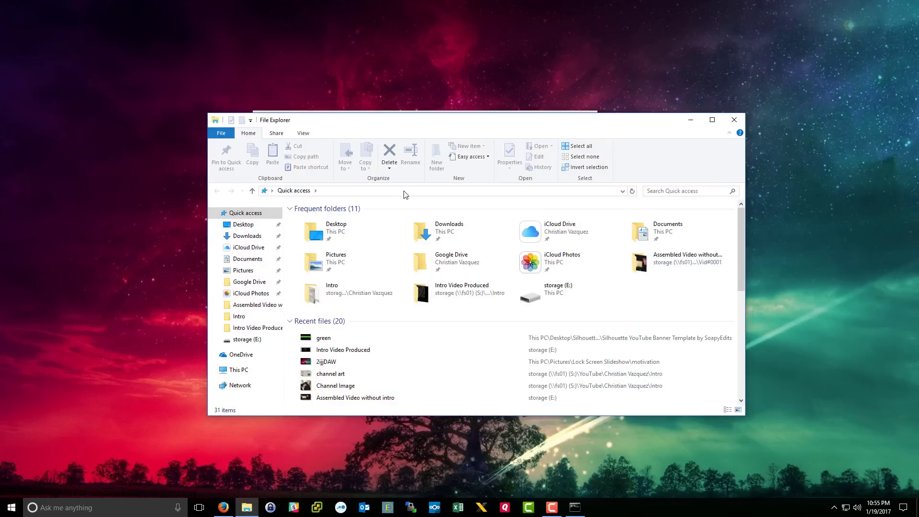
click(403, 192)
text(C:\)
key(Return)
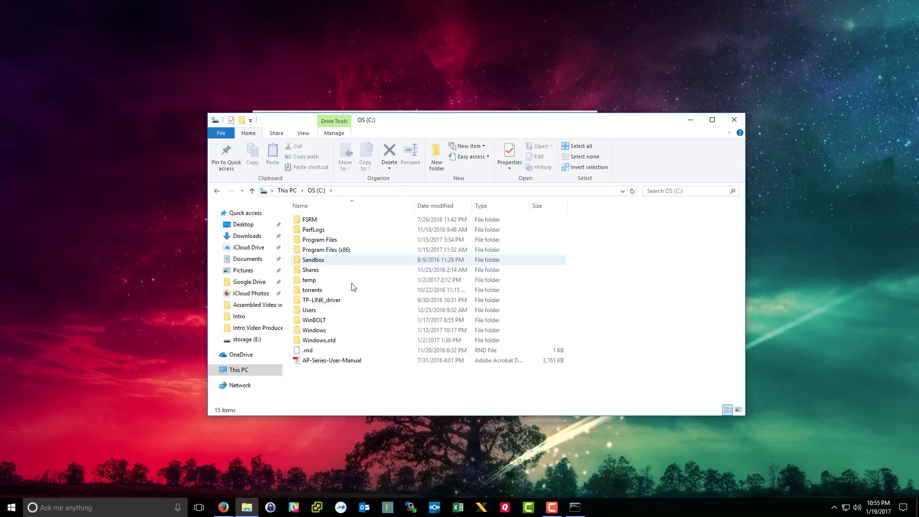
click(337, 321)
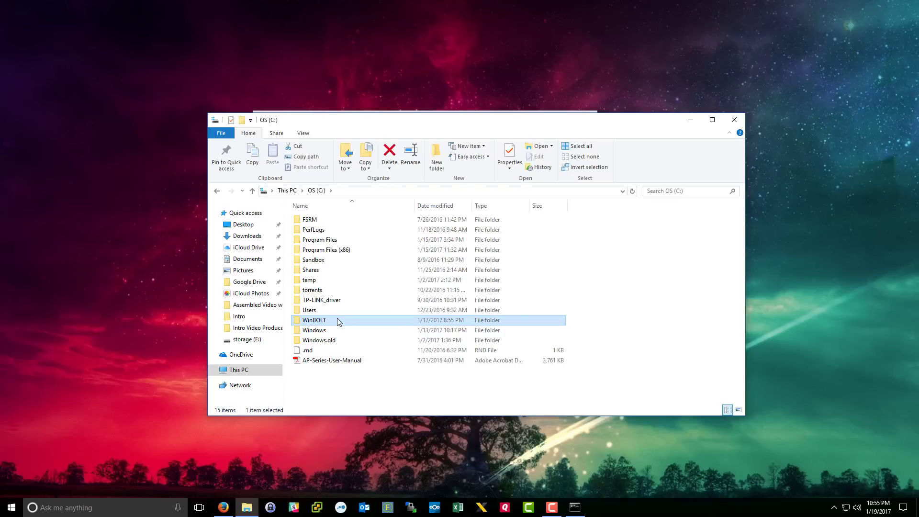
double_click(337, 321)
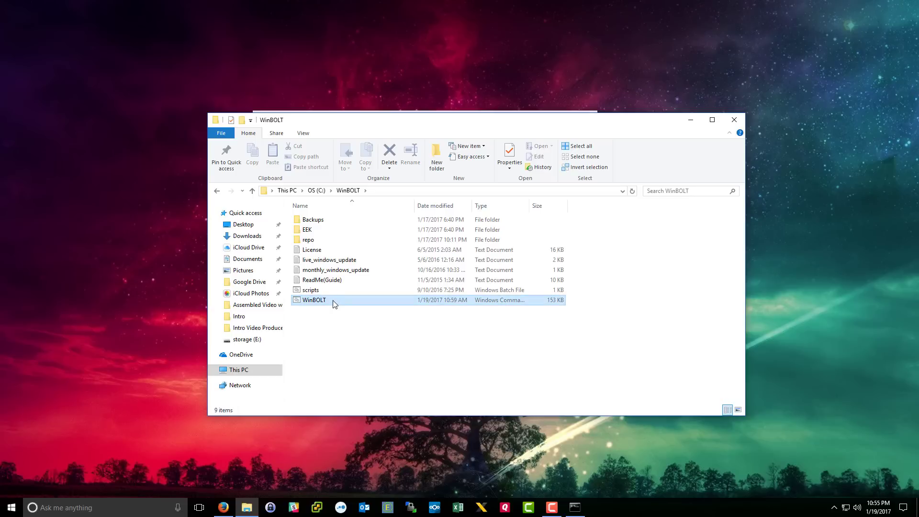
- Run the WinBOLT script as administrator
click(335, 305)
right_click(334, 304)
click(351, 48)
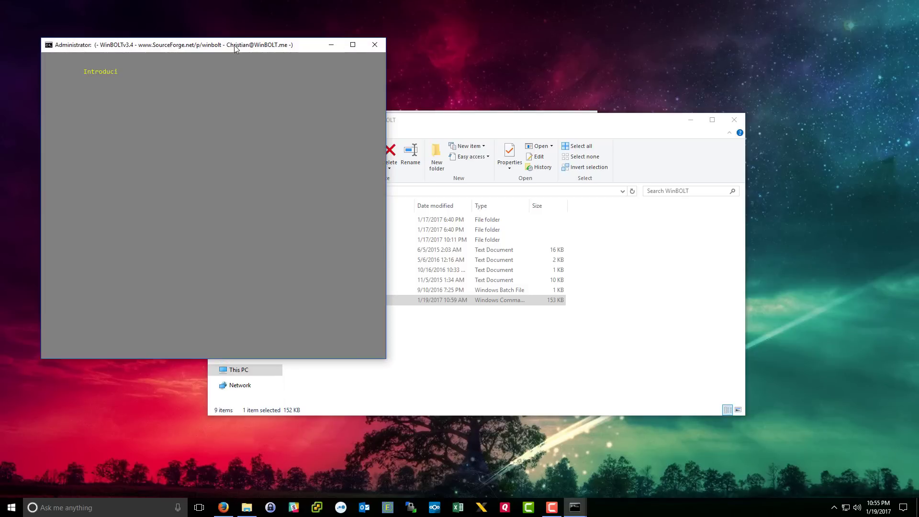
- Close the newly launched console and minimize File Explorer
drag(235, 47, 271, 94)
click(410, 92)
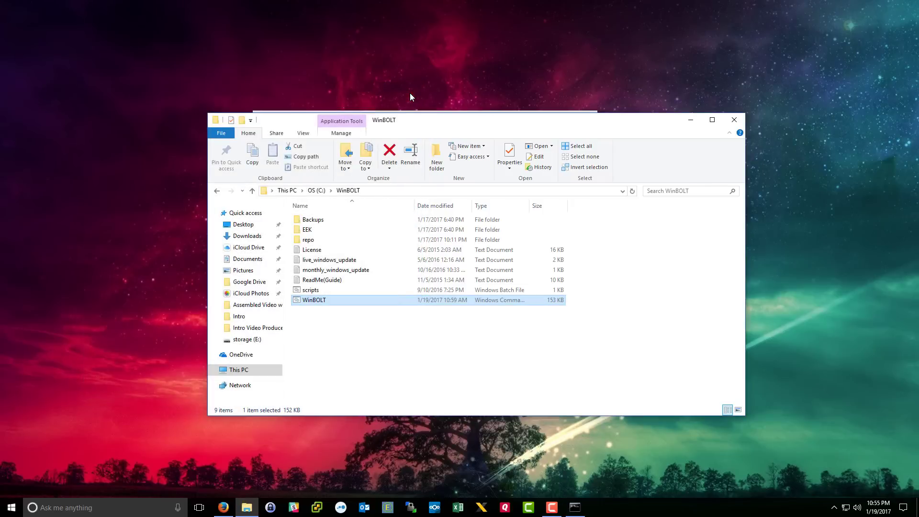
click(687, 126)
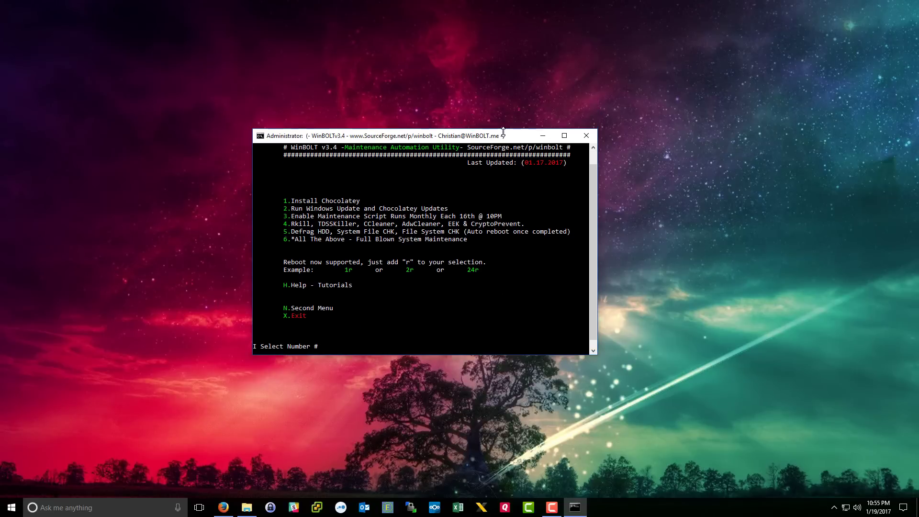
drag(487, 107, 487, 105)
drag(487, 214, 491, 216)
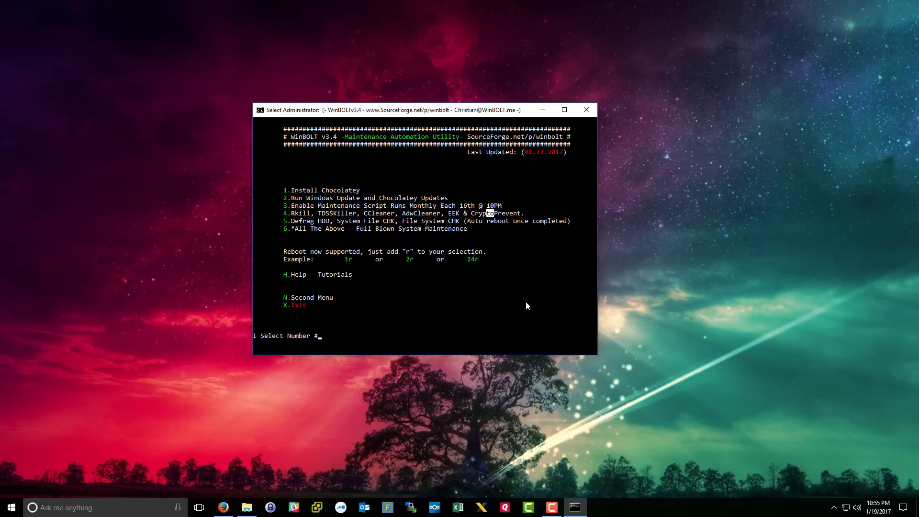
- Start winbolt from a new administrator Command Prompt and close the grey intro window
key(super)
text(cmd)
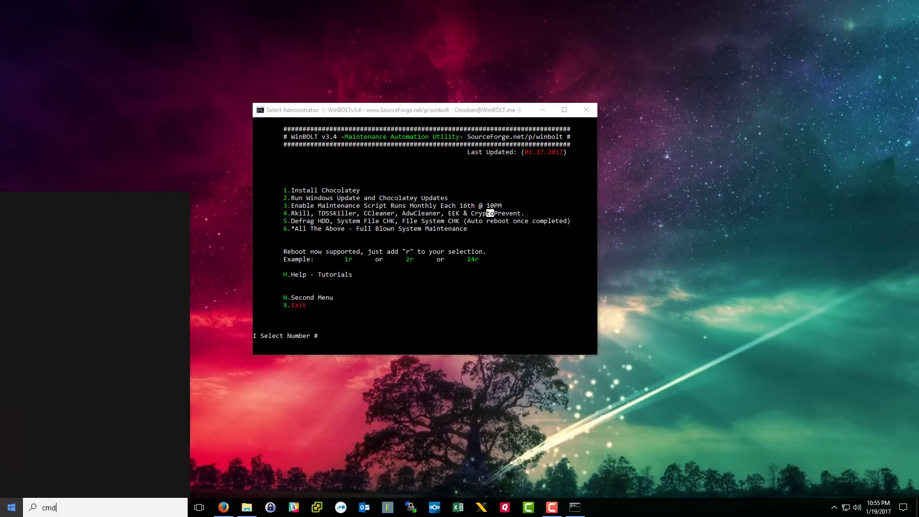
key(ctrl+shift+Return)
text(winbolt)
key(Return)
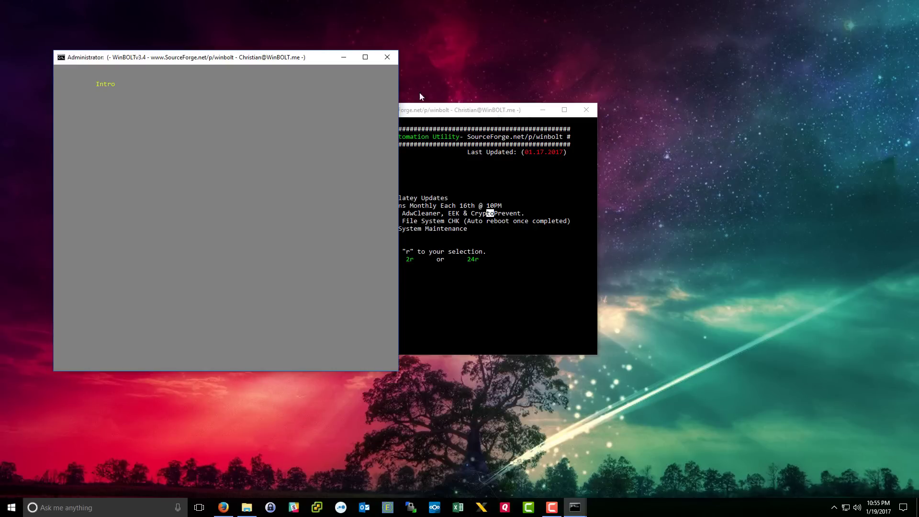
click(394, 64)
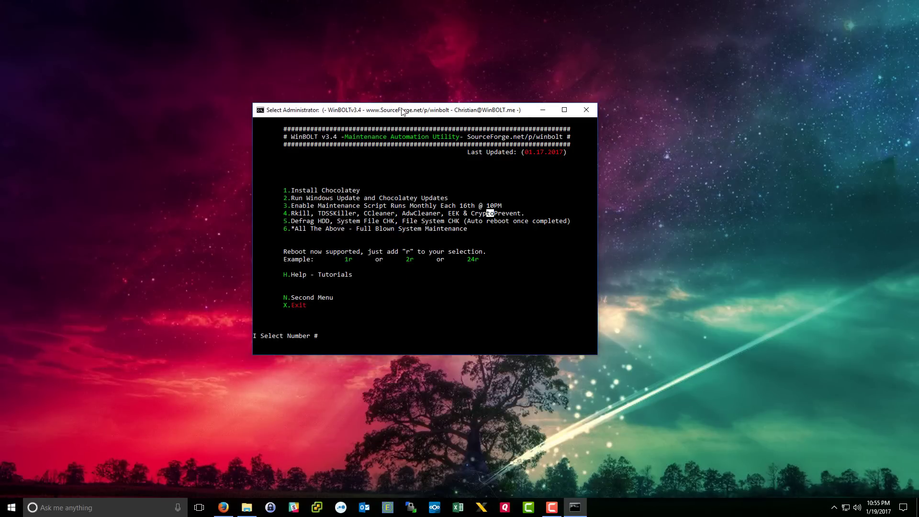
click(501, 328)
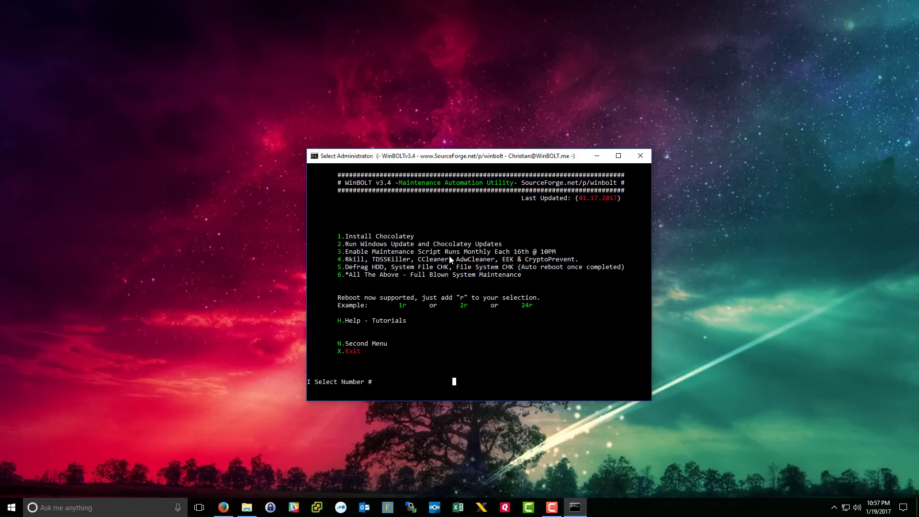
- Enter N to reach the Second Menu – Misc Options and move the console upper left
key(Escape)
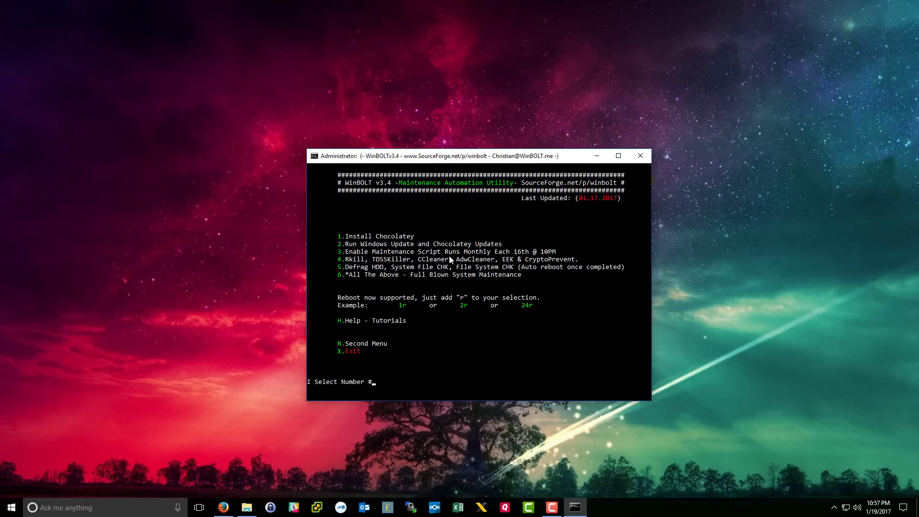
text(N)
key(Return)
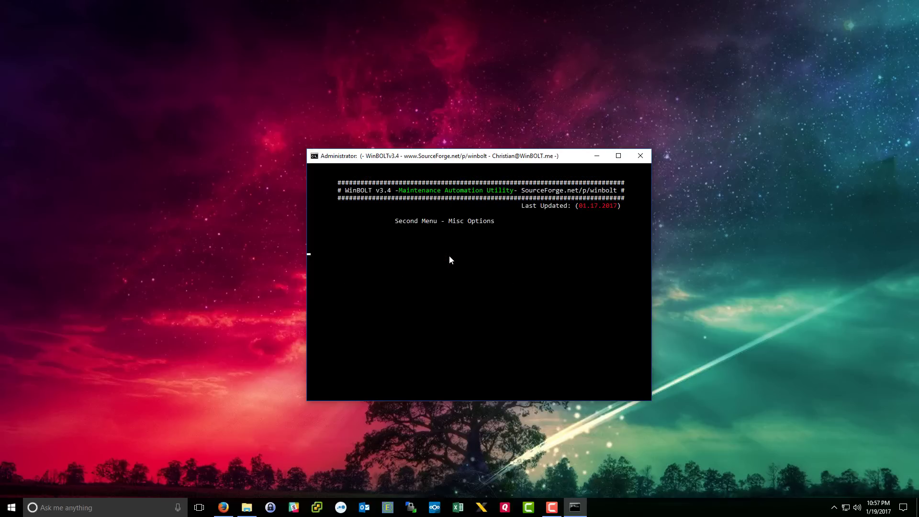
click(580, 319)
drag(454, 156, 278, 90)
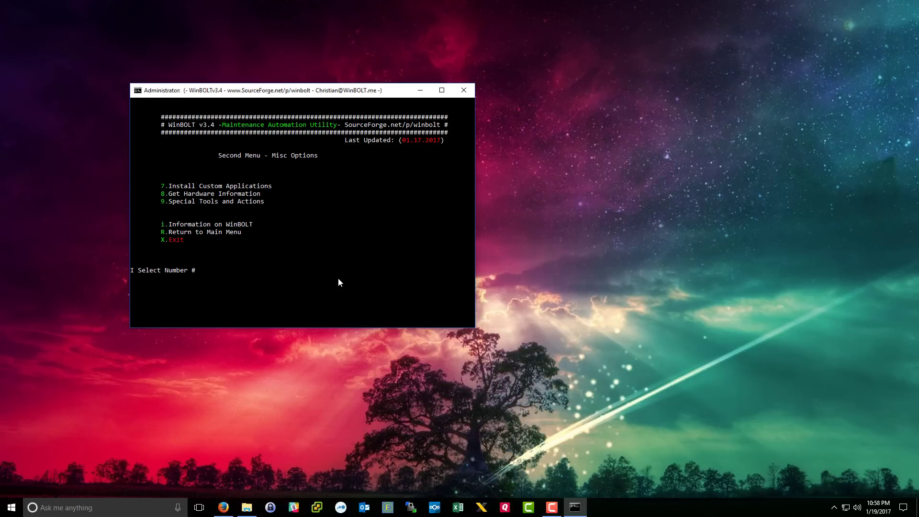
- Enter 9 to open the Special Tools & Actions Menu
text(9)
key(Return)
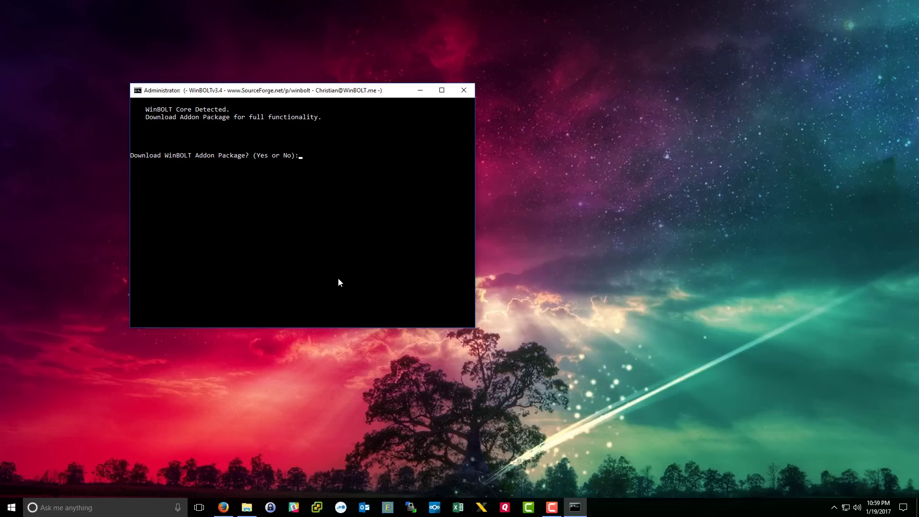
- Answer 'no' to the addon package download to reach the Special Tools & Actions Menu
text(no)
key(Return)
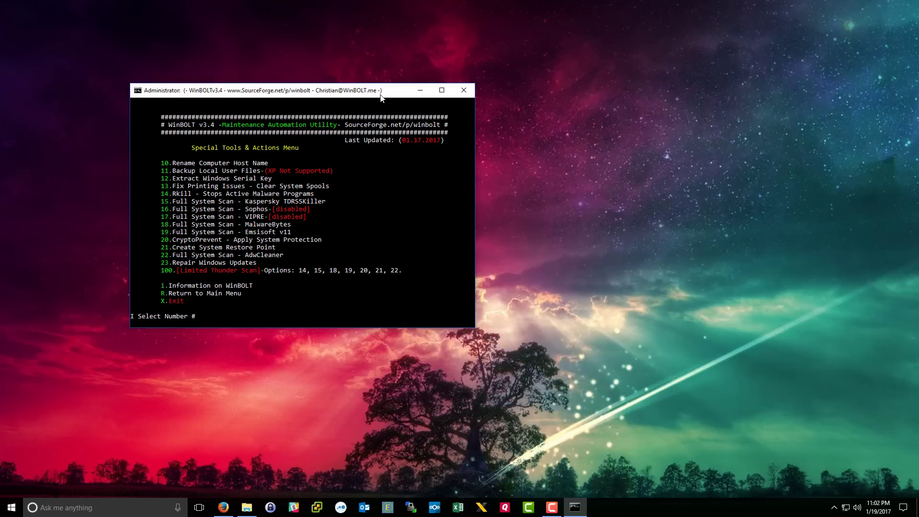
click(282, 316)
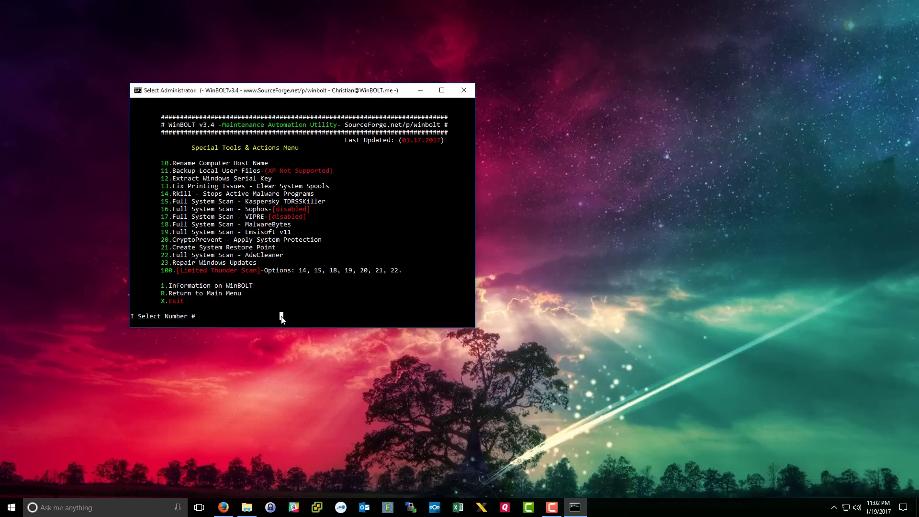
- Move the WinBOLT console window toward the centre of the screen
drag(285, 91, 410, 126)
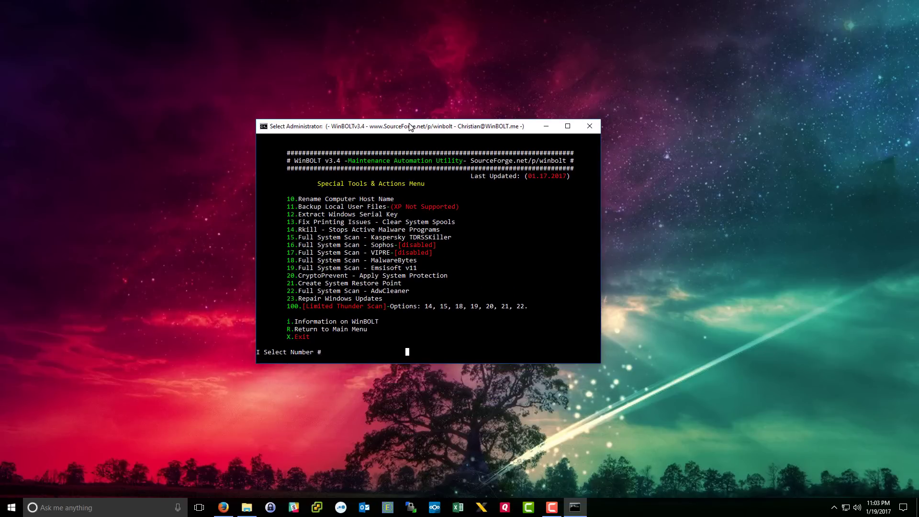
click(416, 238)
click(469, 253)
- Leave selection mode and choose option 'I' to show the WinBOLT v3.4 information screen
key(Escape)
text(i)
key(Return)
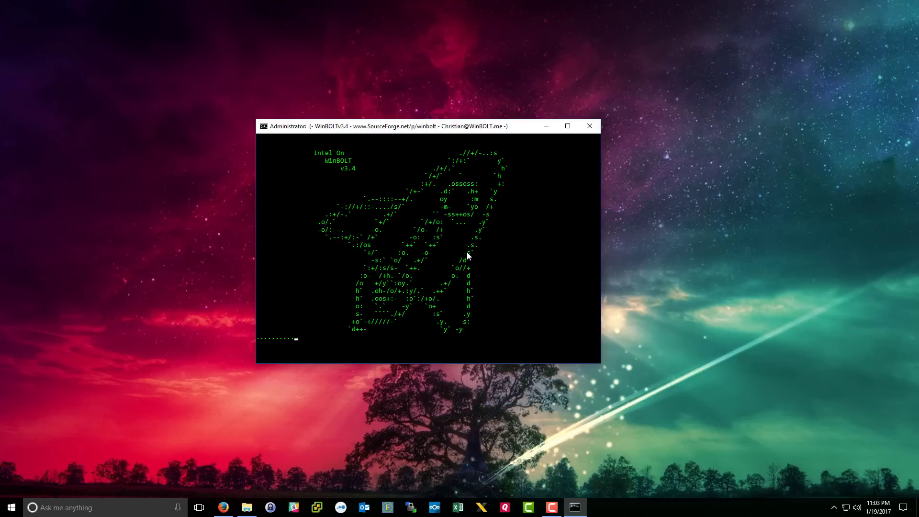